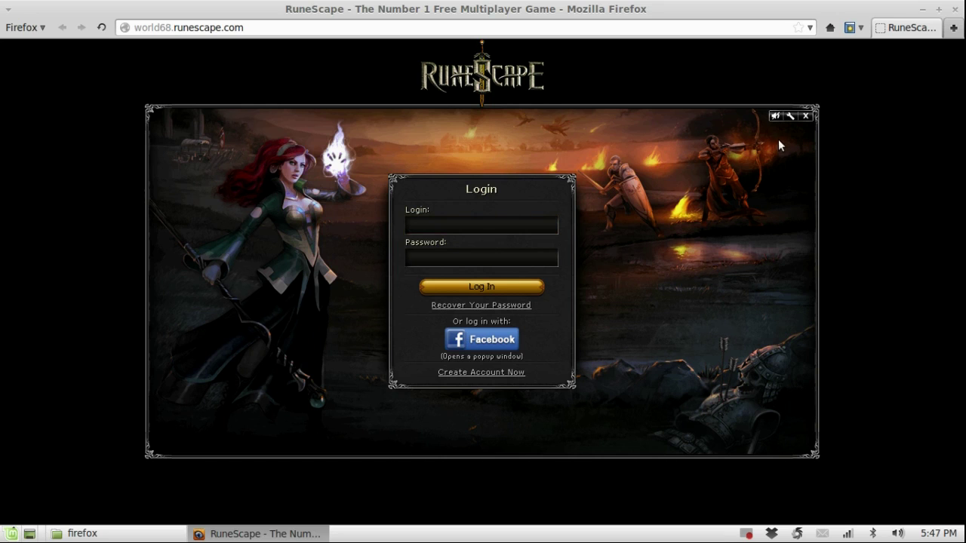
- Pick Software as the display mode under CUSTOM graphics options, then continue past the error
click(747, 534)
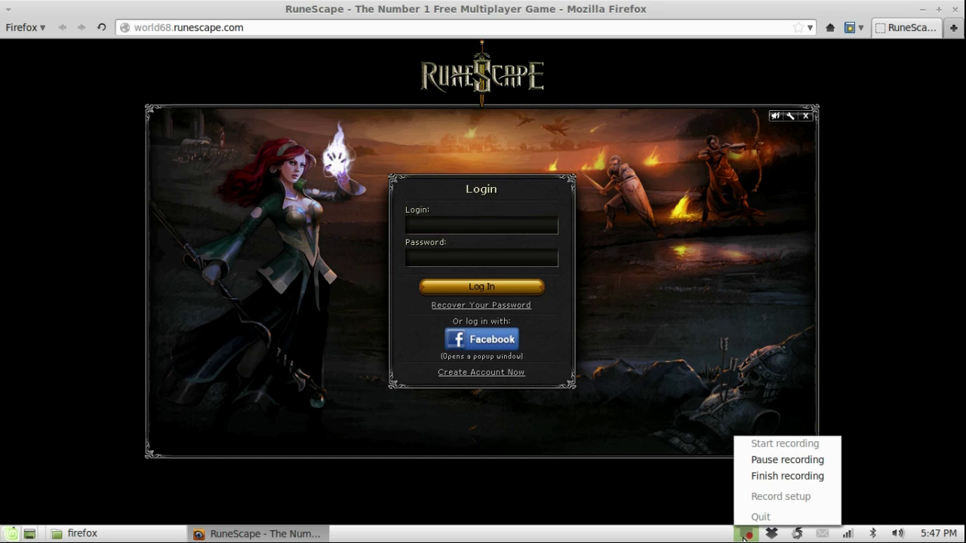
click(752, 459)
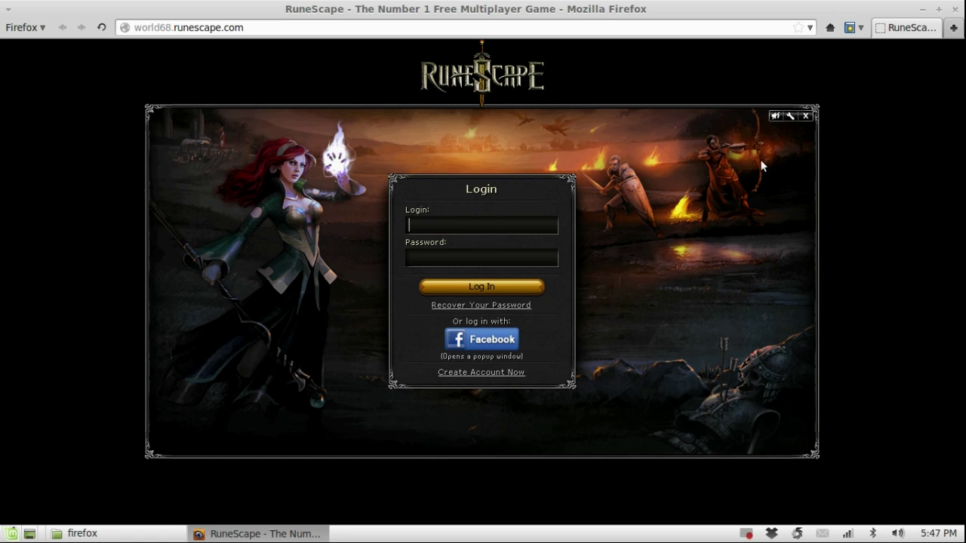
click(791, 118)
click(576, 203)
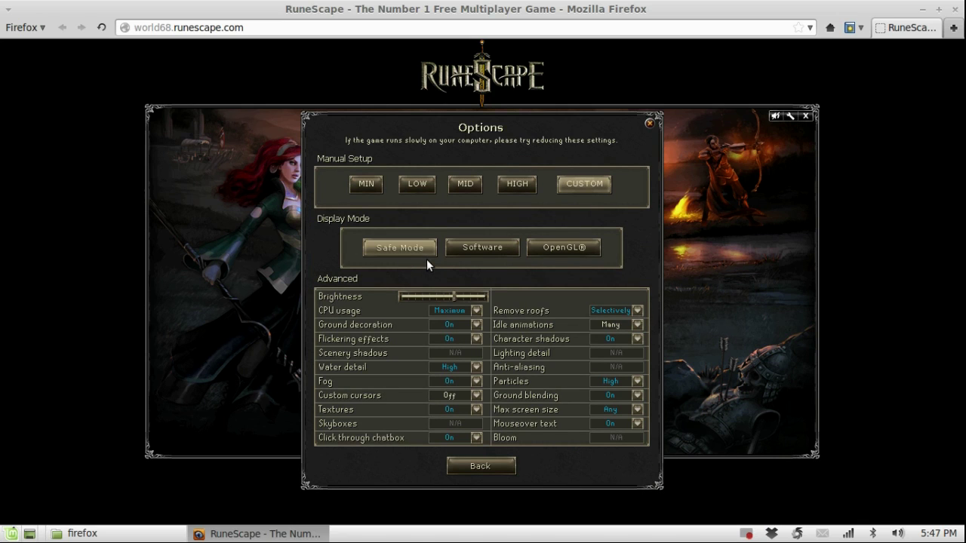
click(489, 254)
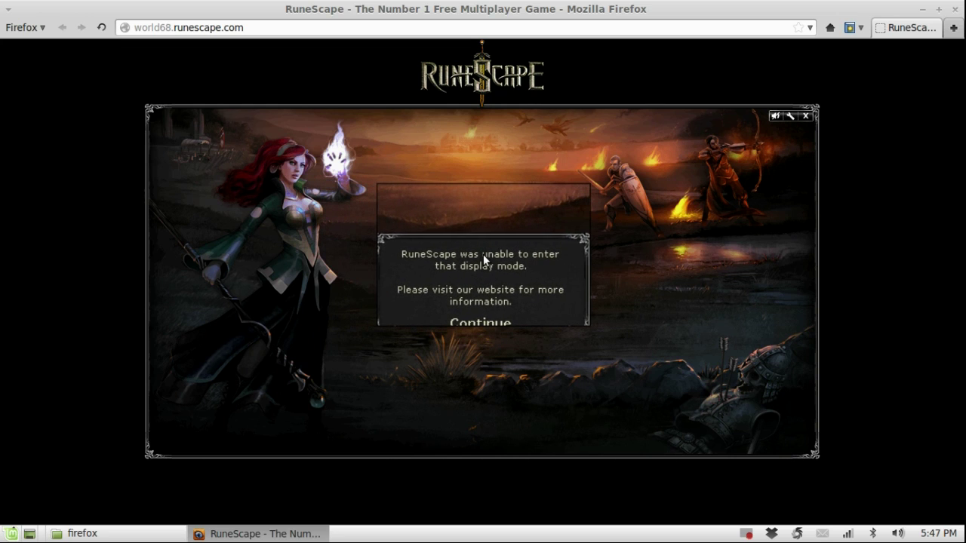
click(476, 310)
- Retry the display-mode change, then continue back to the Options panel showing Safe Mode
click(559, 250)
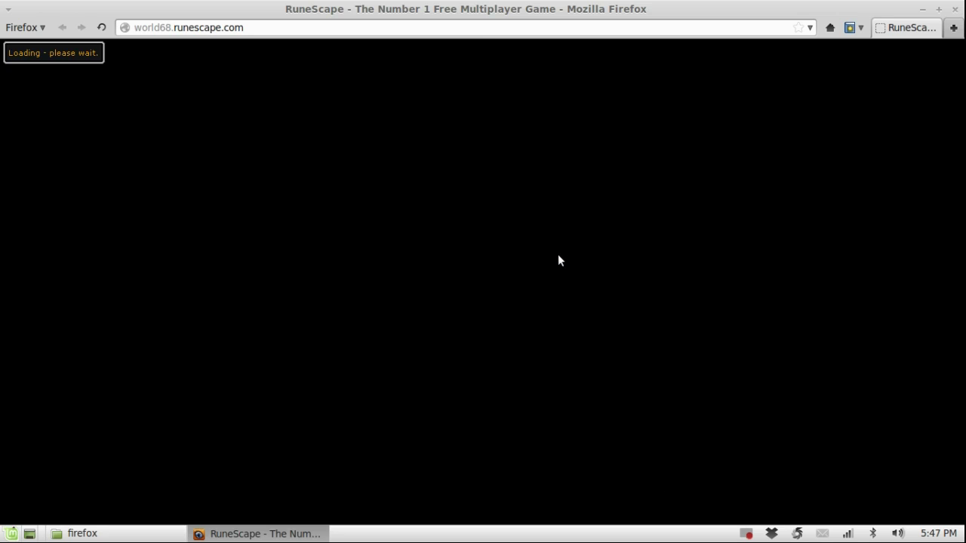
click(473, 312)
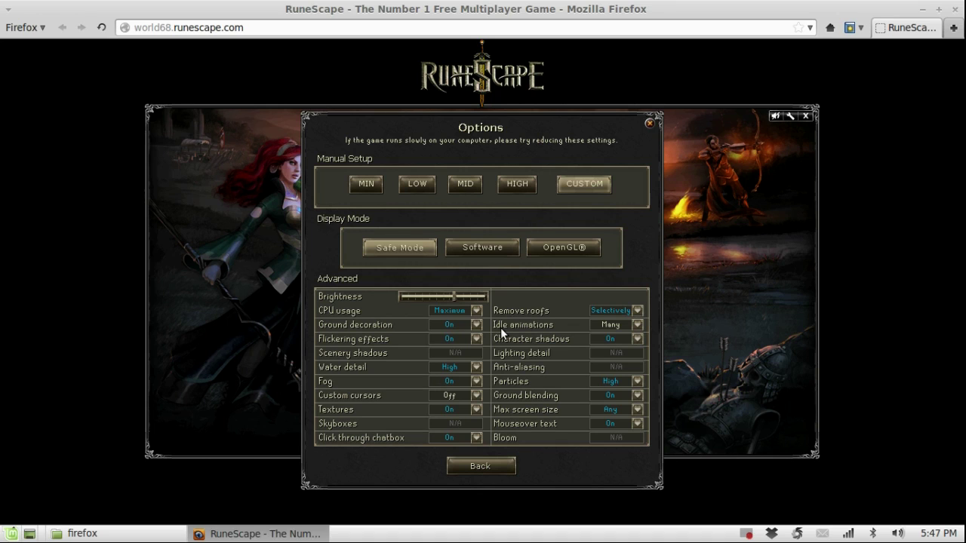
- Close the game's Options and paste the Dropbox java-wrapper.tar.gz link as Firefox's address
click(649, 124)
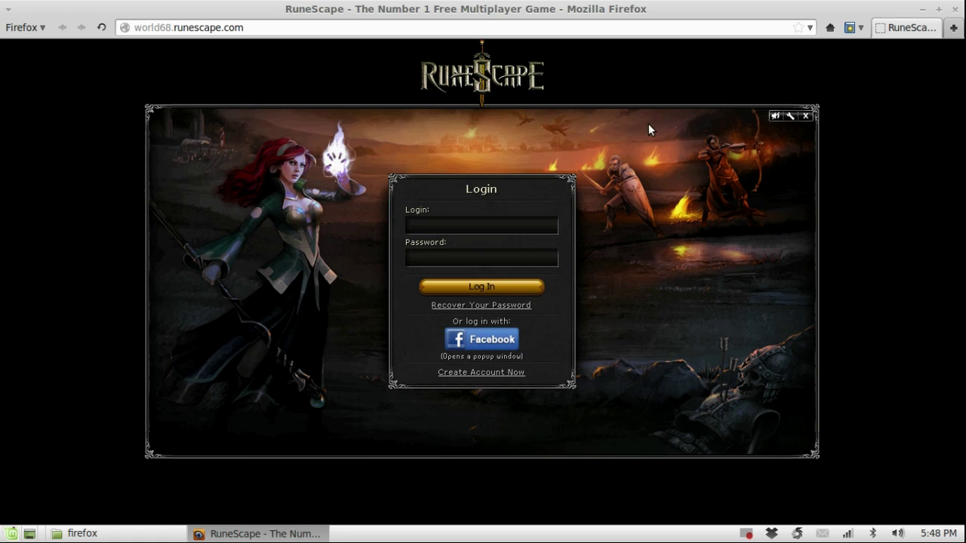
click(446, 26)
drag(445, 26, 4, 7)
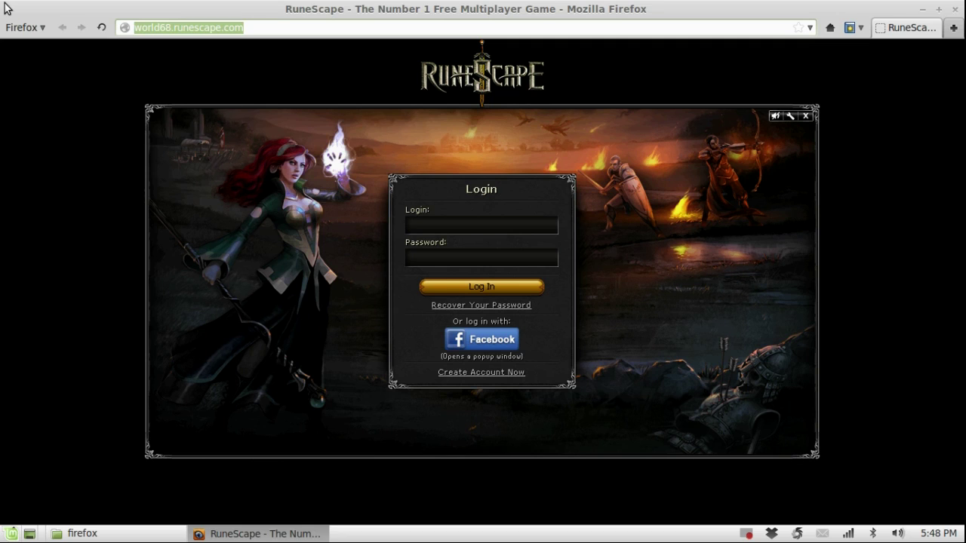
text(https://dl.dropbox.com/u/11631899/opensource/Perl/java-wrapper/java-wrapper.tar.gz)
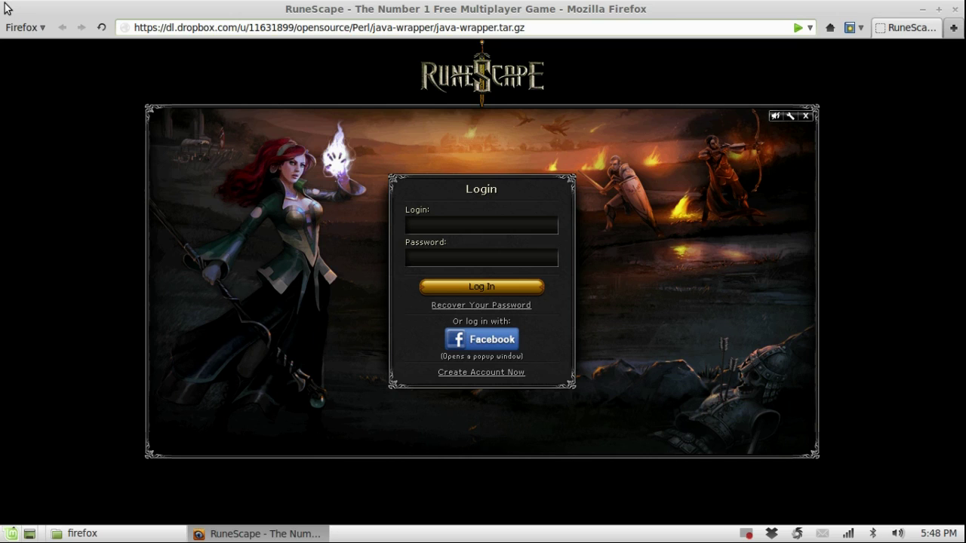
- Load the link, save java-wrapper.tar.gz (3.0 KB) to disk, and clear the Downloads list
key(Return)
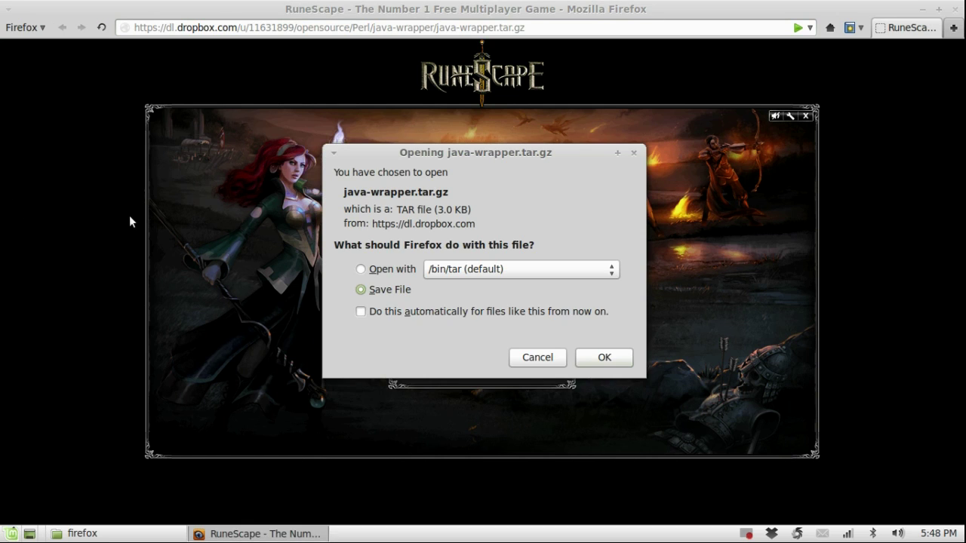
click(603, 358)
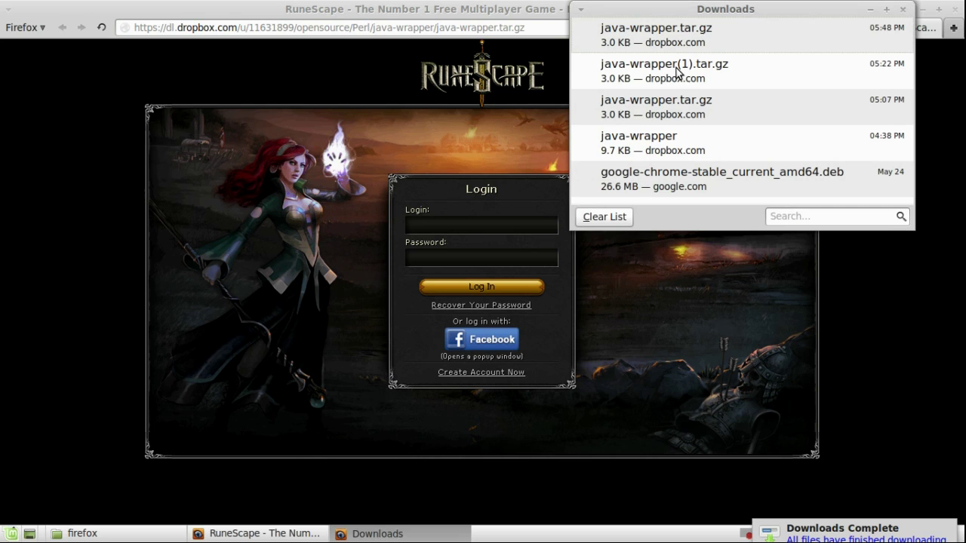
click(596, 221)
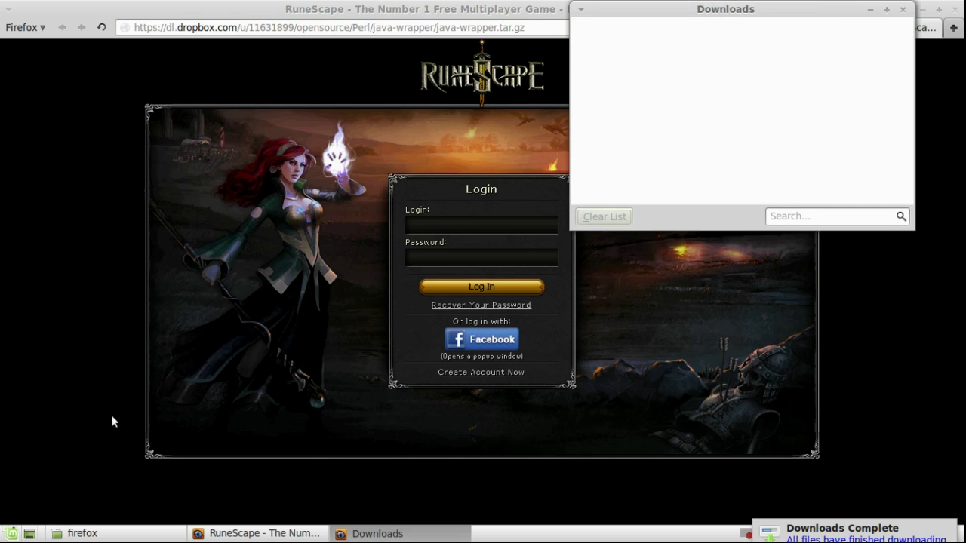
click(10, 536)
- Launch the file manager and open java-wrapper.tar.gz from the Downloads folder
mouse_move(78, 213)
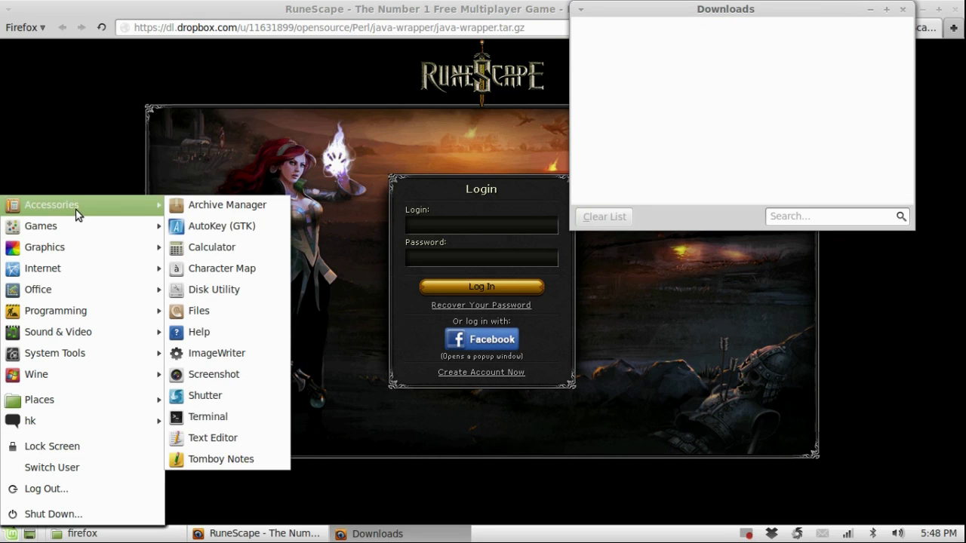
click(188, 311)
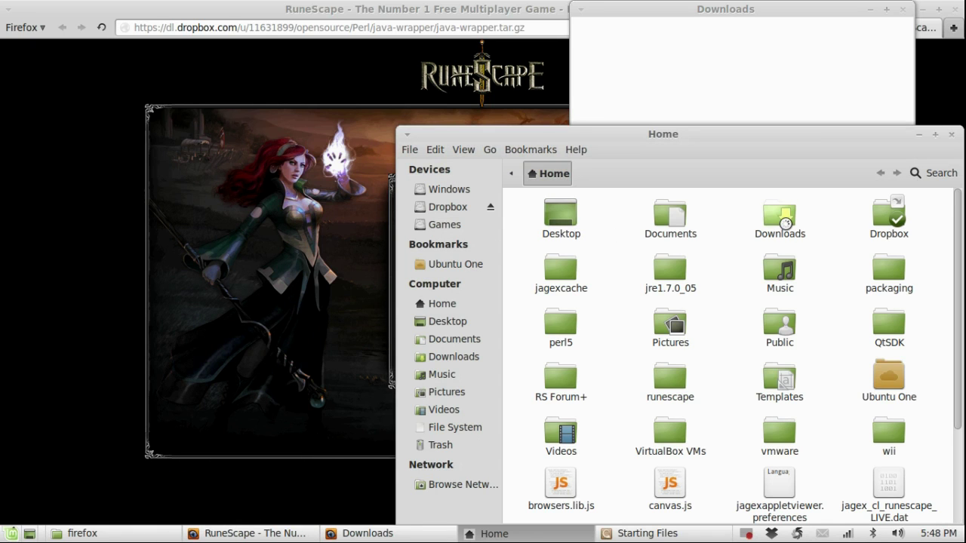
double_click(782, 218)
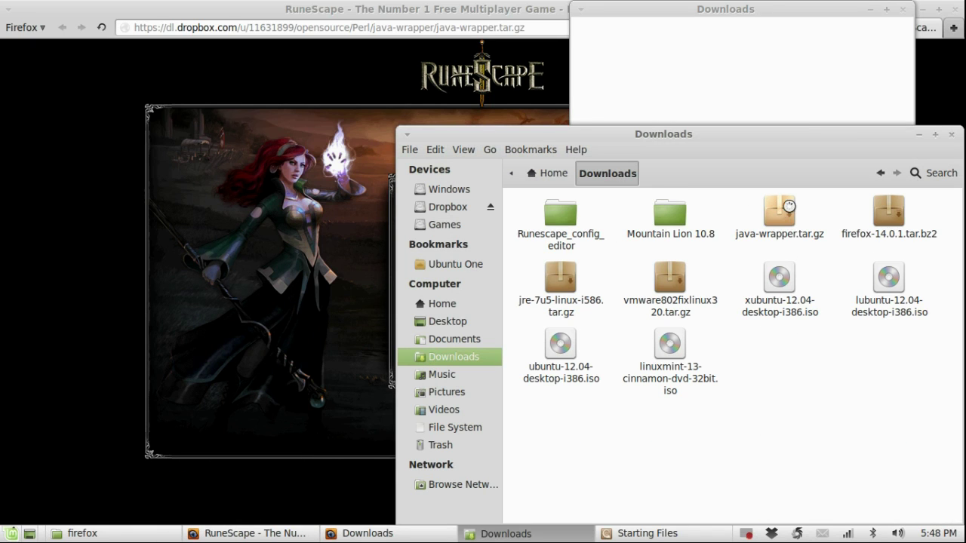
click(782, 212)
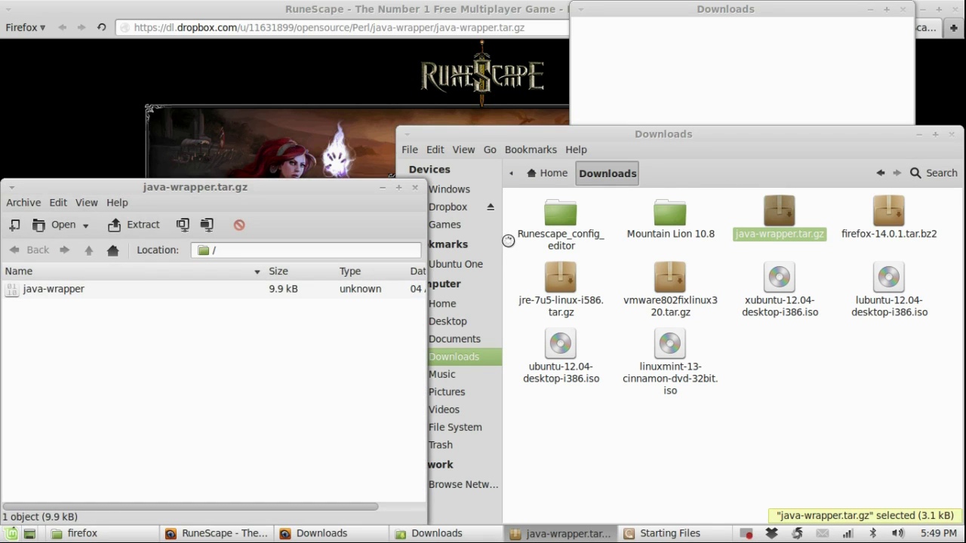
- Extract the java-wrapper file from the archive into the Home folder
click(511, 131)
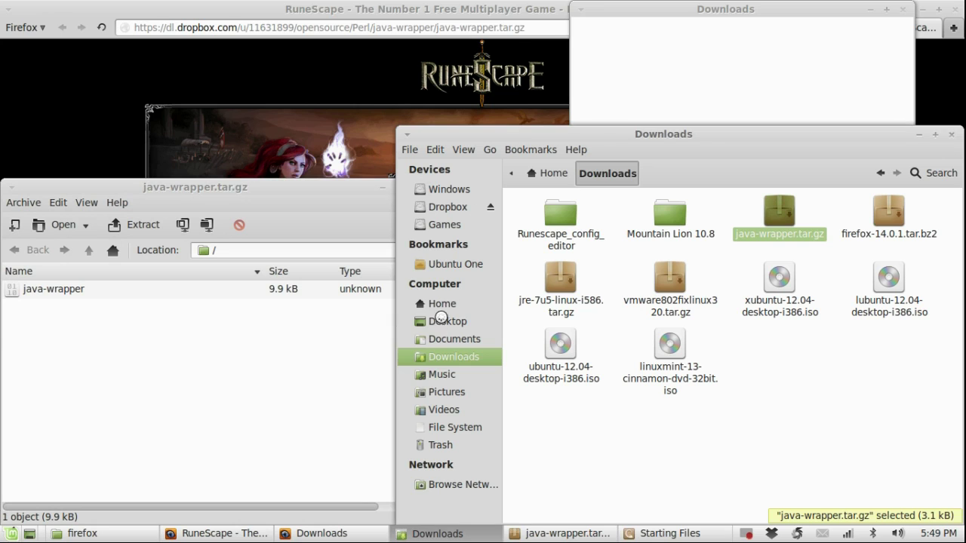
click(442, 305)
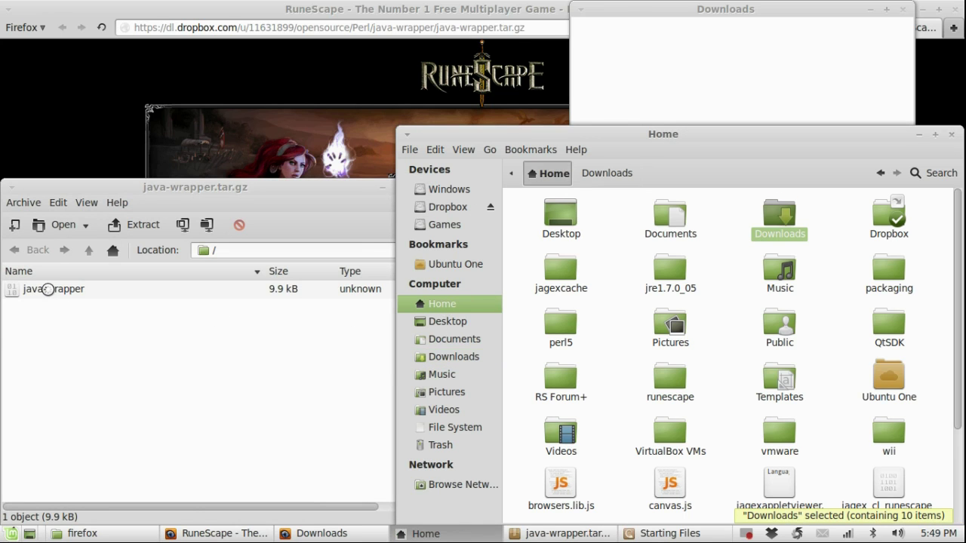
click(56, 291)
drag(59, 291, 617, 479)
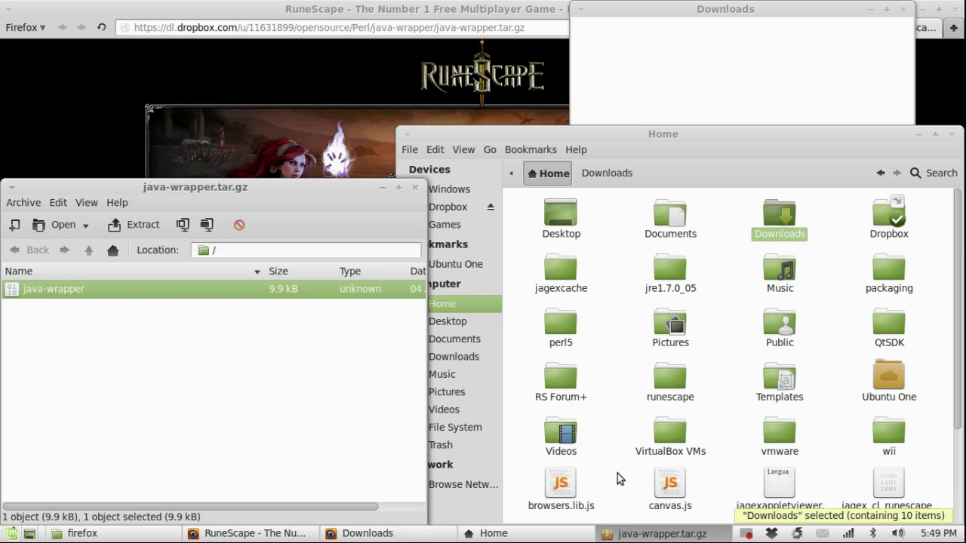
scroll(673, 448, down, 3)
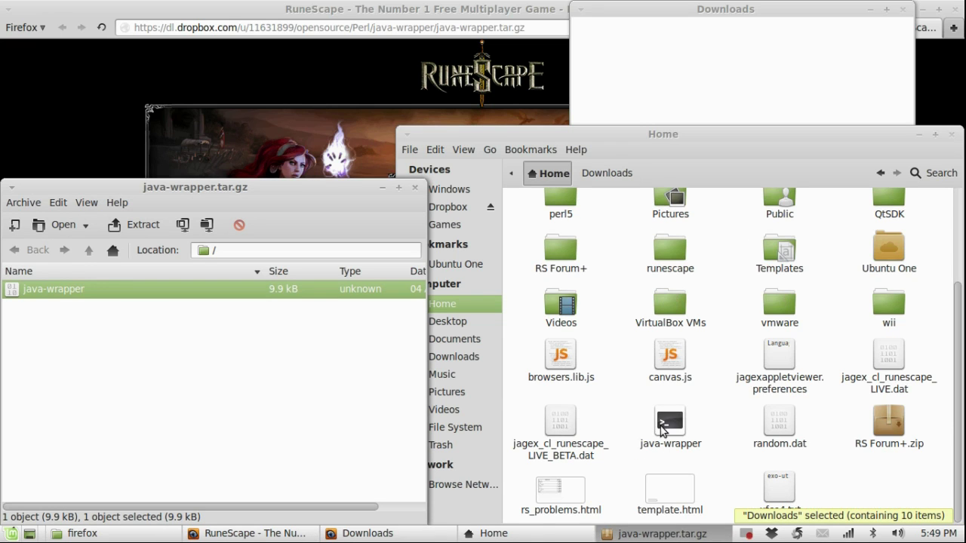
- Close the archive, Downloads, Firefox and firefox folder windows, and move Home up-left
click(414, 188)
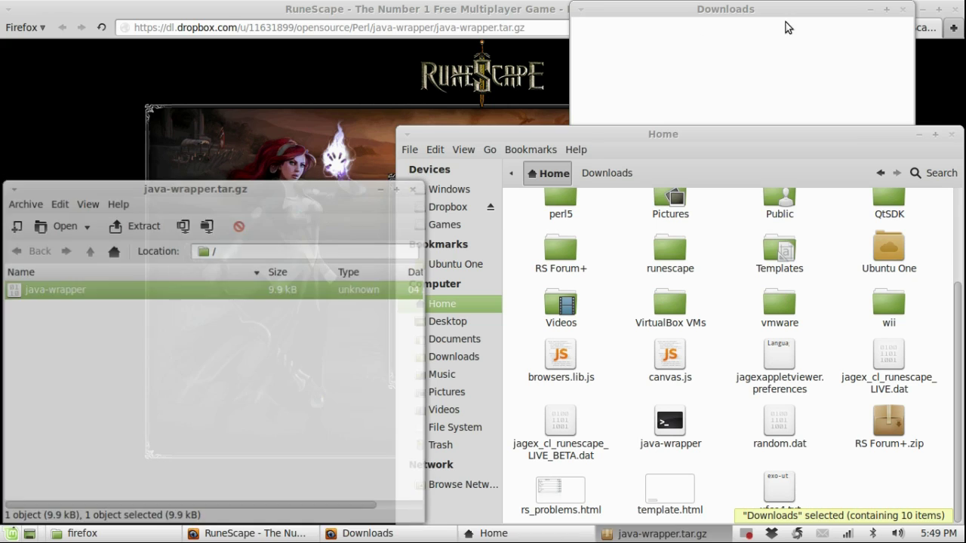
click(903, 9)
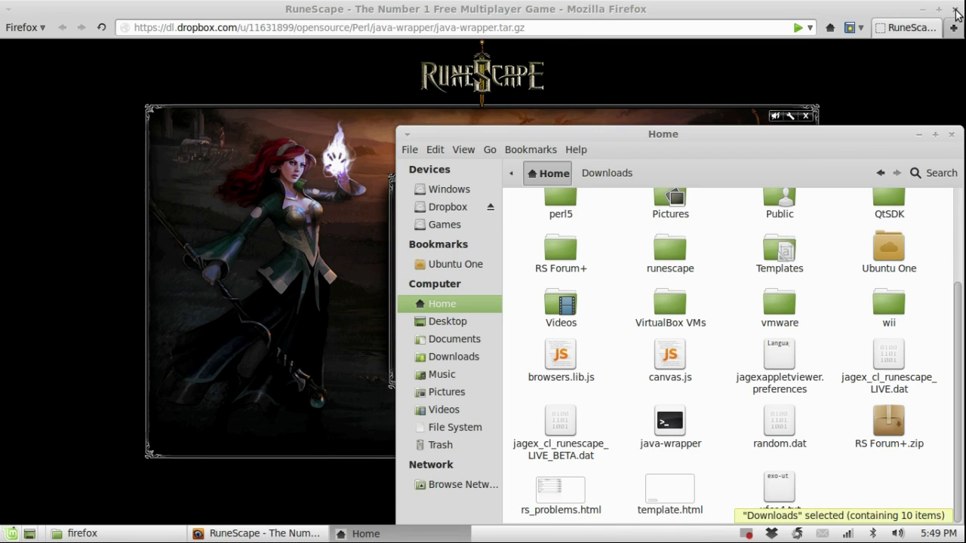
click(954, 11)
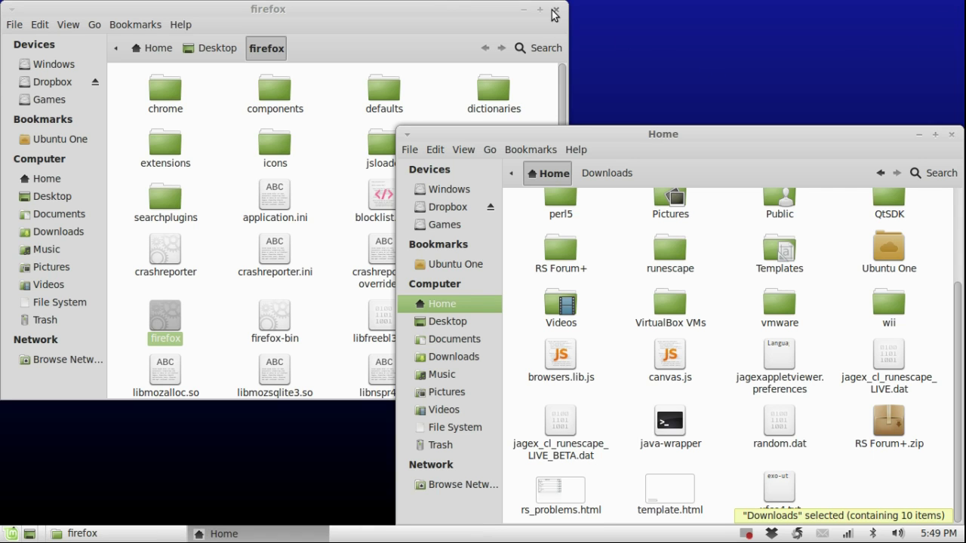
click(557, 11)
click(558, 10)
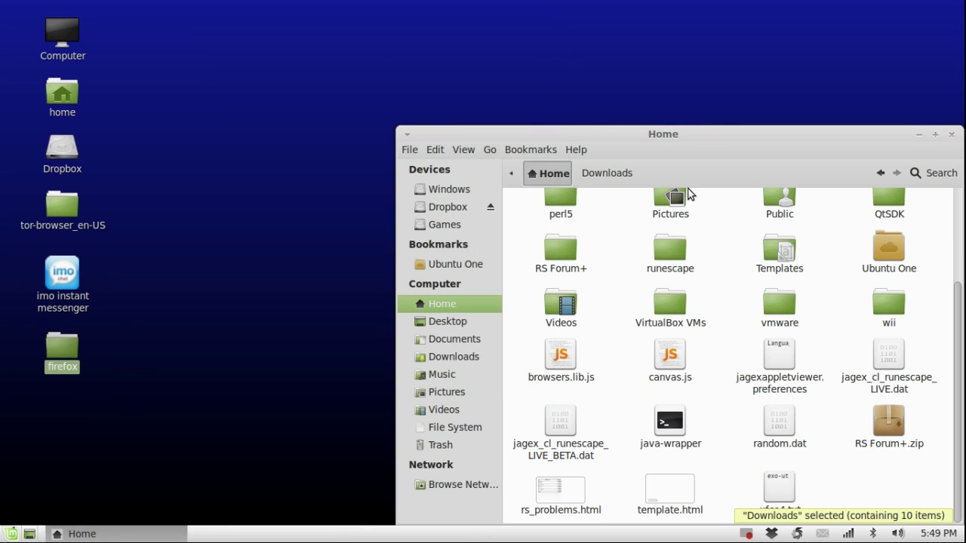
drag(699, 147, 545, 73)
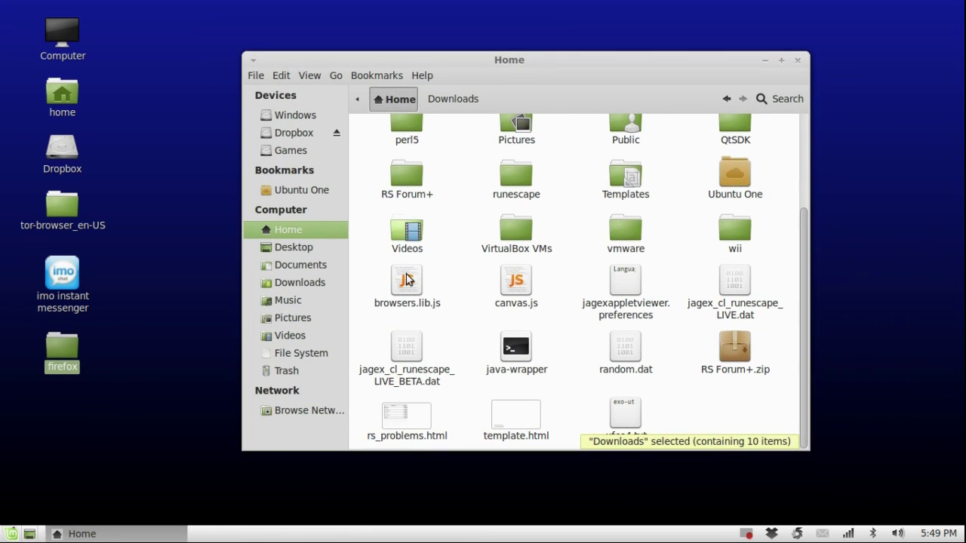
- Launch Terminal from the Accessories applications menu
click(10, 534)
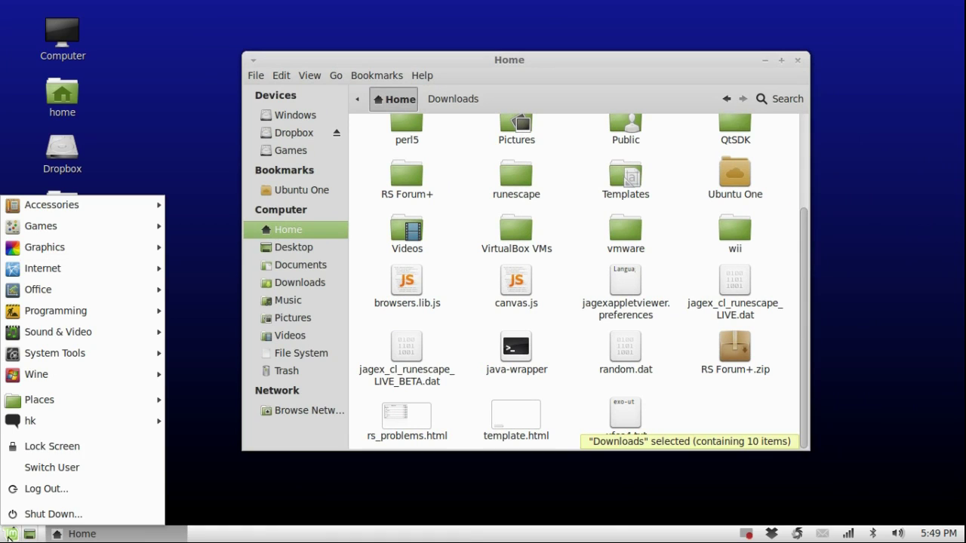
mouse_move(57, 202)
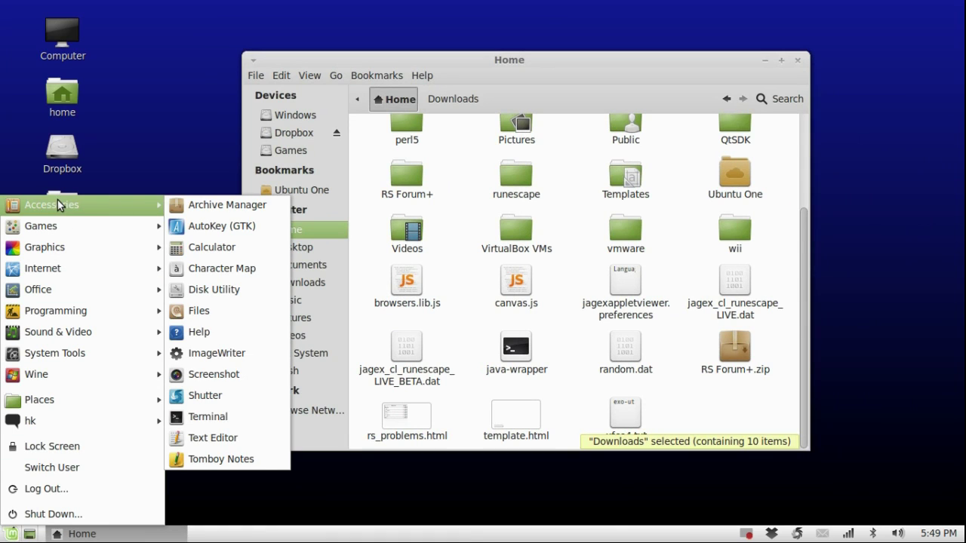
click(247, 413)
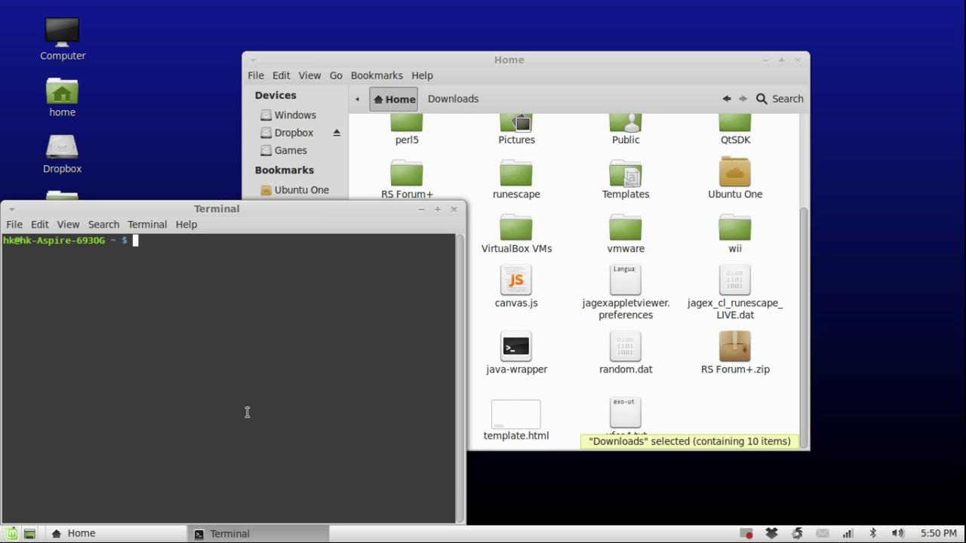
- Run ./java-wrapper --help to list its options, then recall the command for editing
text(./javc)
key(BackSpace)
key(Tab)
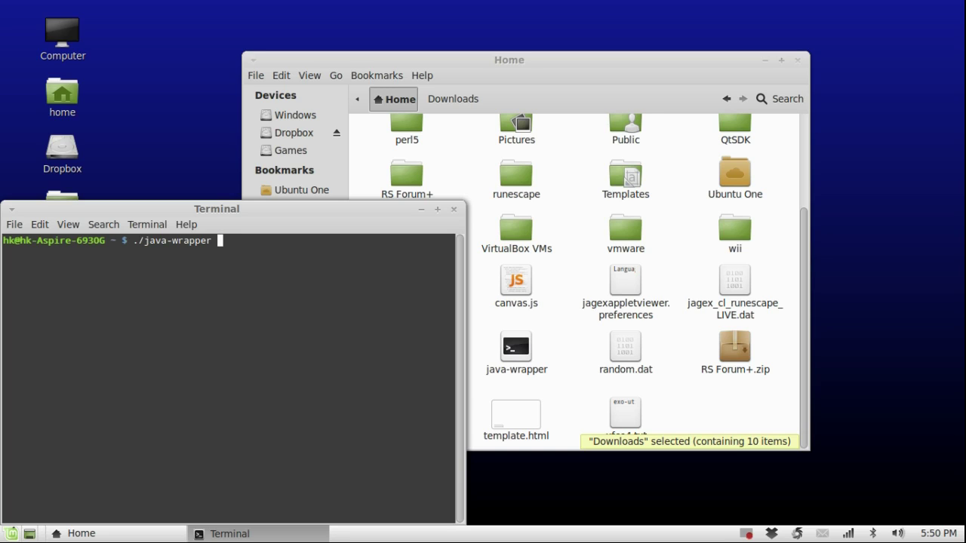
text(--help)
key(Return)
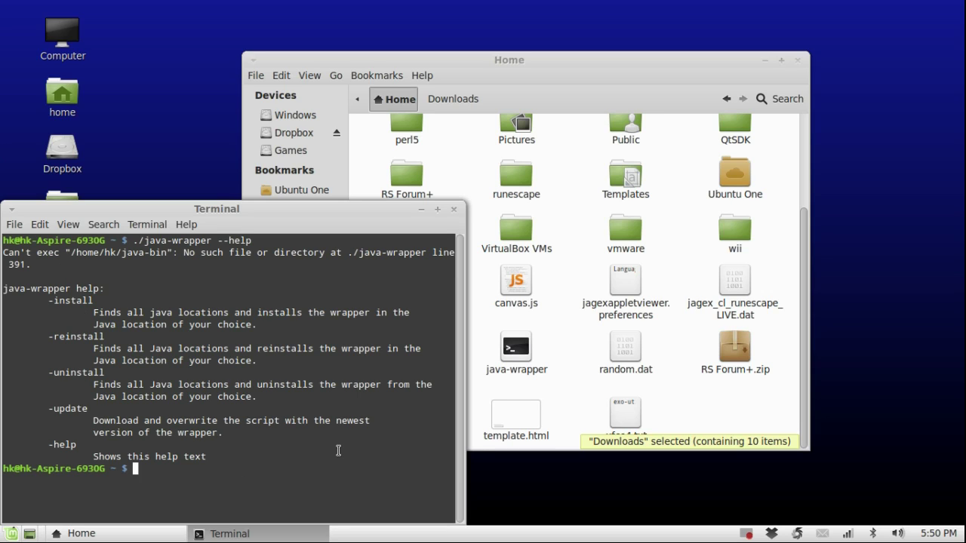
key(Up)
key(BackSpace)
key(BackSpace)
key(BackSpace)
key(BackSpace)
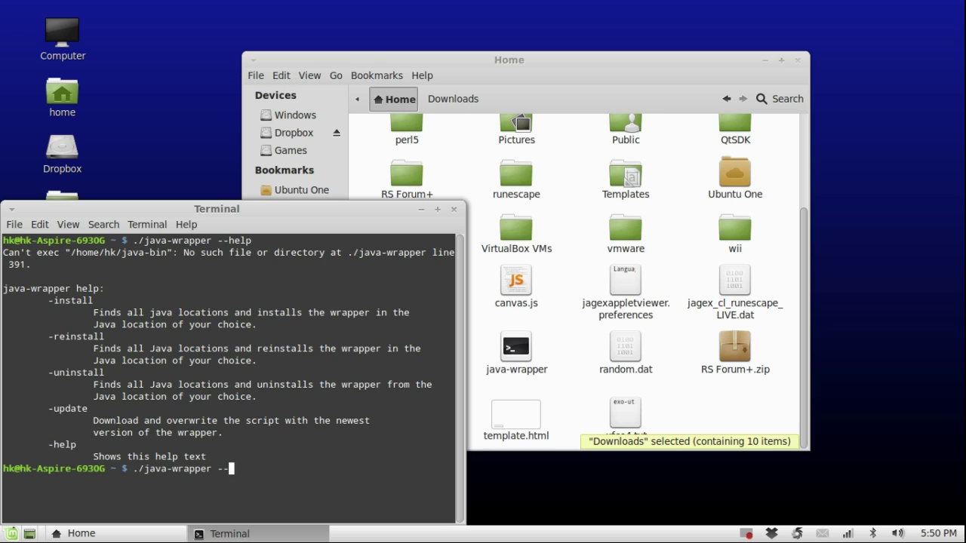
- Run ./java-wrapper --install and wait for its list of ten Java binaries [0]–[9]
text(install)
key(Return)
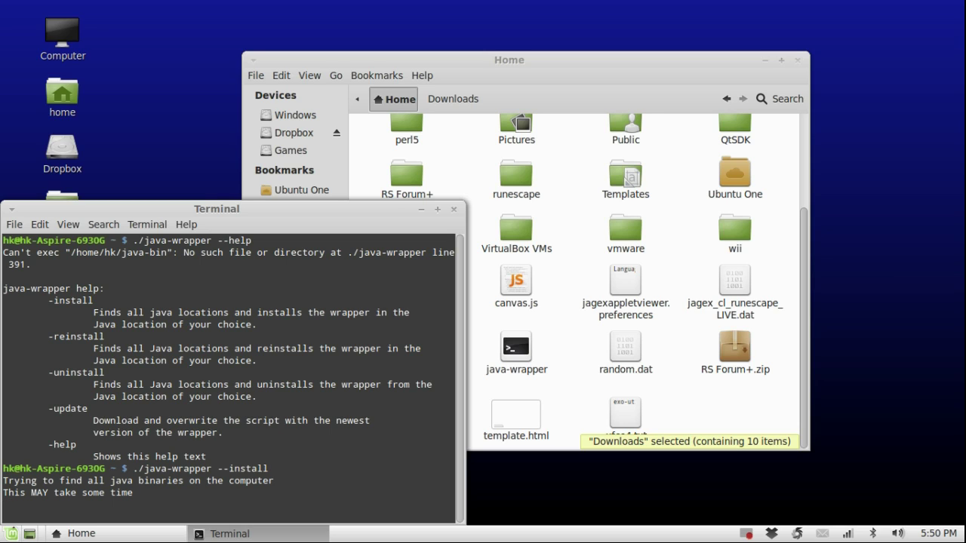
drag(192, 211, 202, 92)
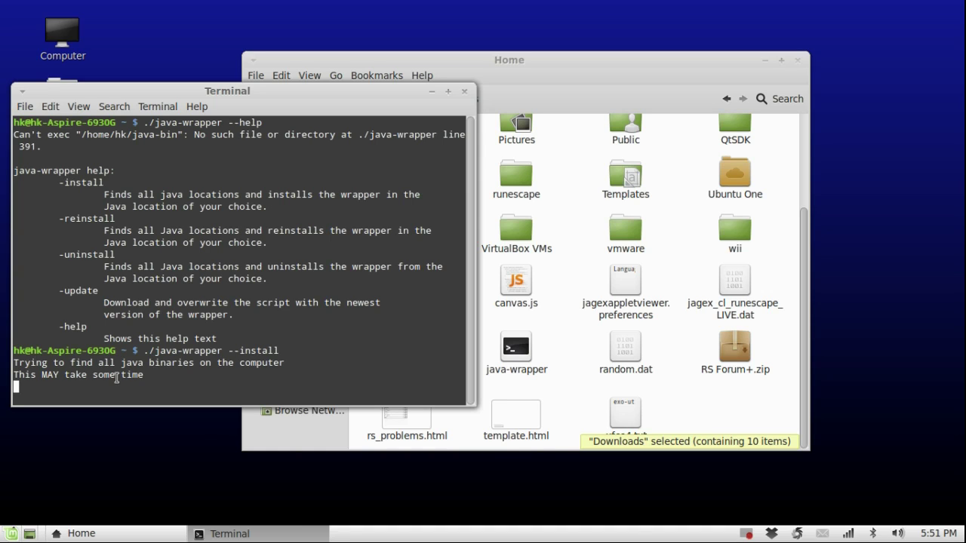
click(747, 535)
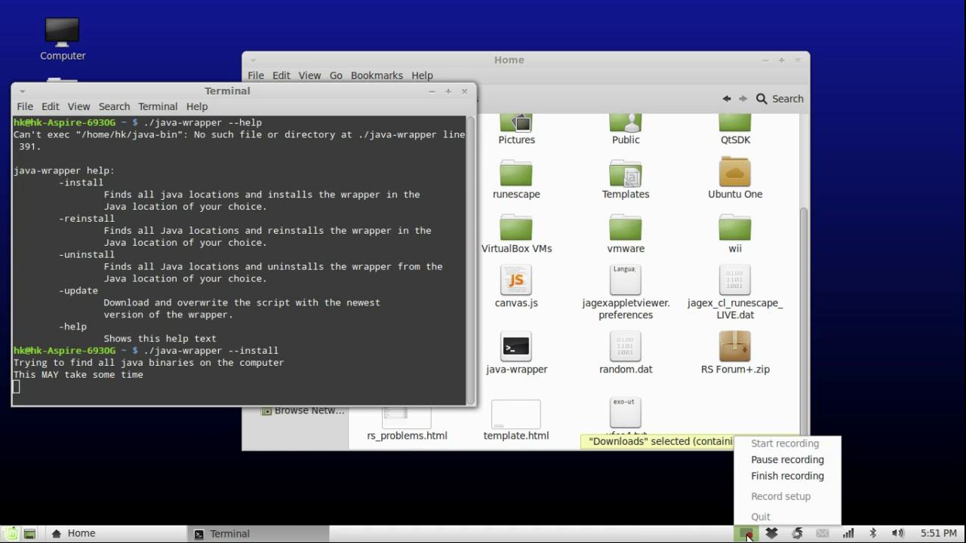
click(760, 459)
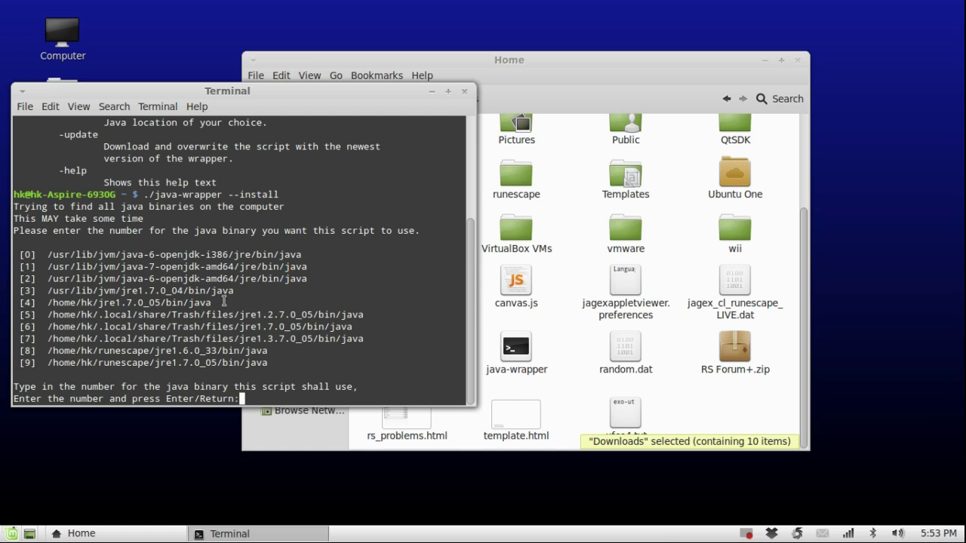
- Choose entry 4, jre1.7.0_05, to install the wrapper there, then close the terminal
drag(222, 301, 15, 302)
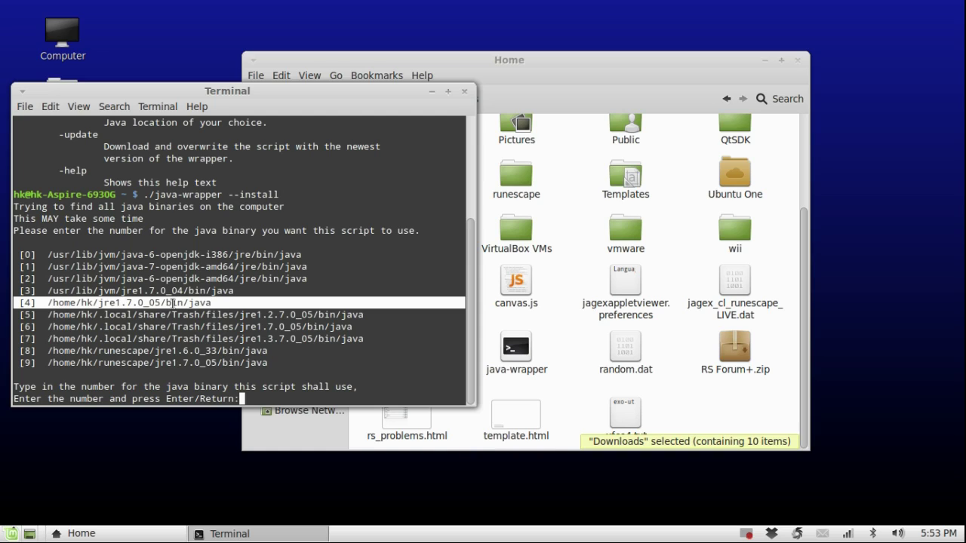
text(4)
drag(19, 302, 36, 302)
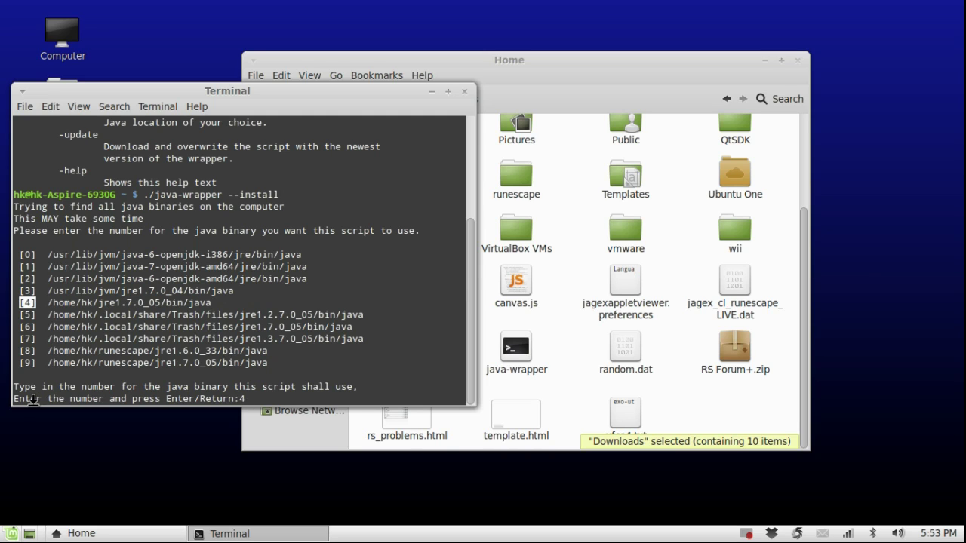
key(Return)
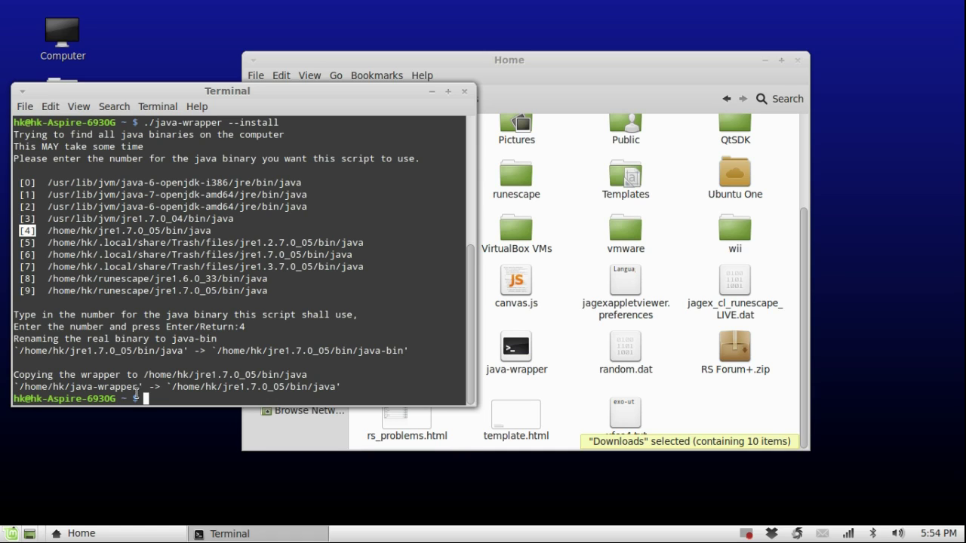
click(469, 92)
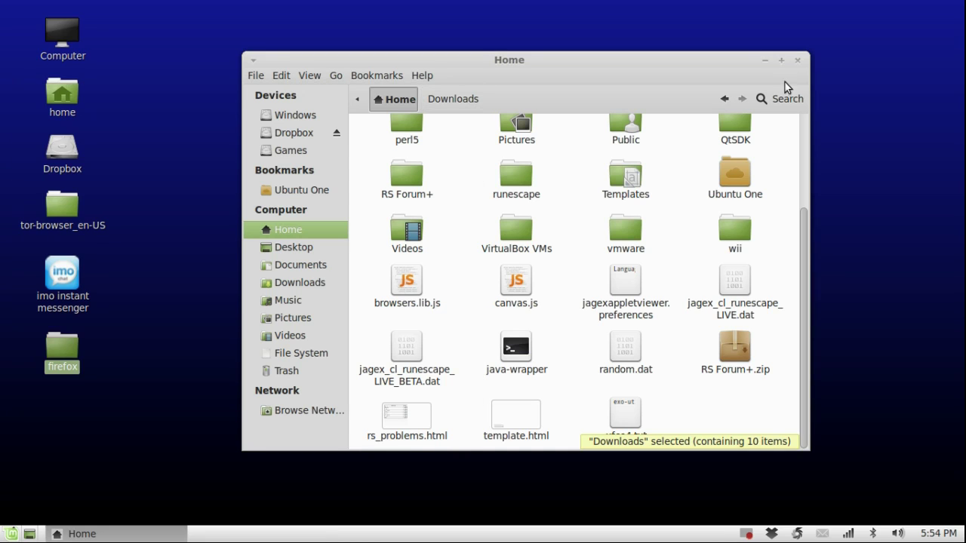
- Close the Home window and start the firefox executable from the desktop firefox folder
click(798, 59)
double_click(62, 346)
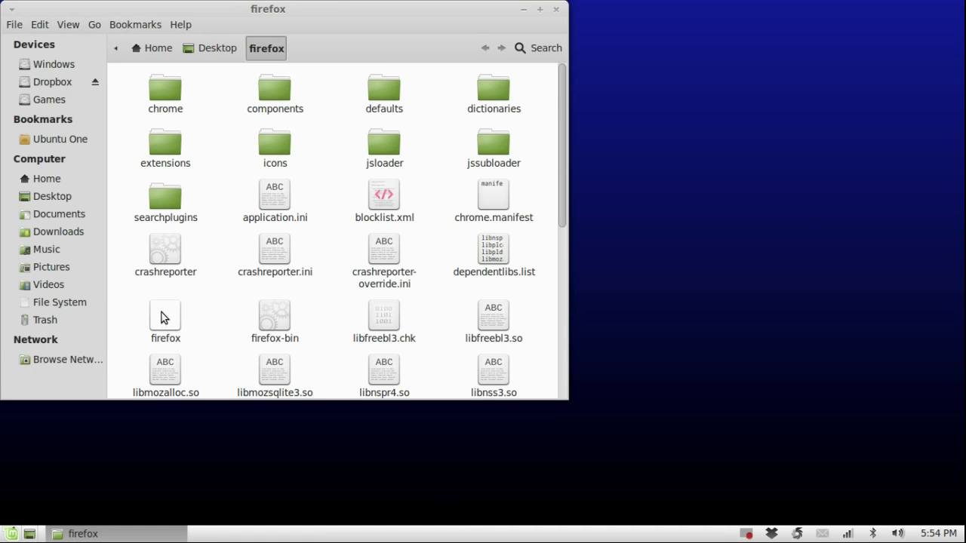
click(163, 317)
double_click(161, 314)
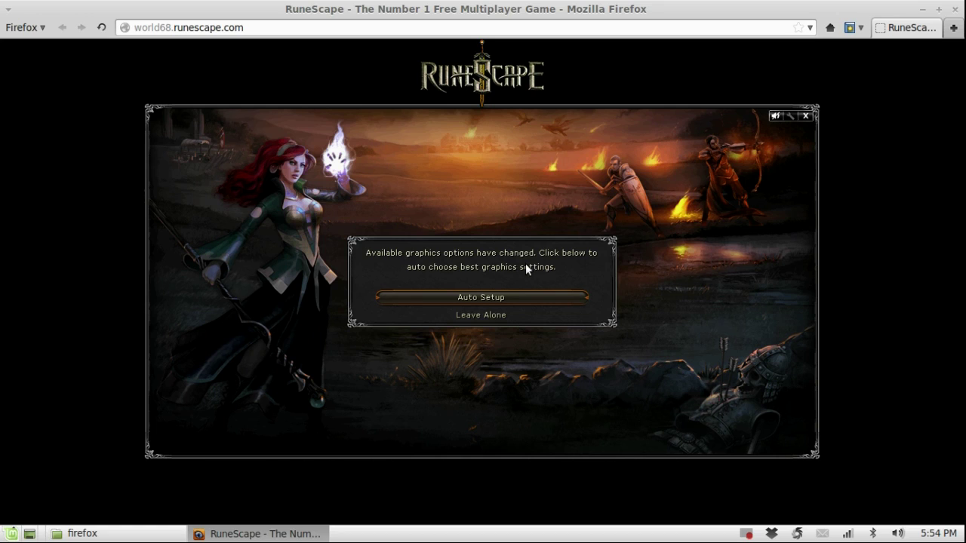
- Leave graphics alone, switch to OpenGL under CUSTOM and keep it, then apply the HIGH preset
click(476, 315)
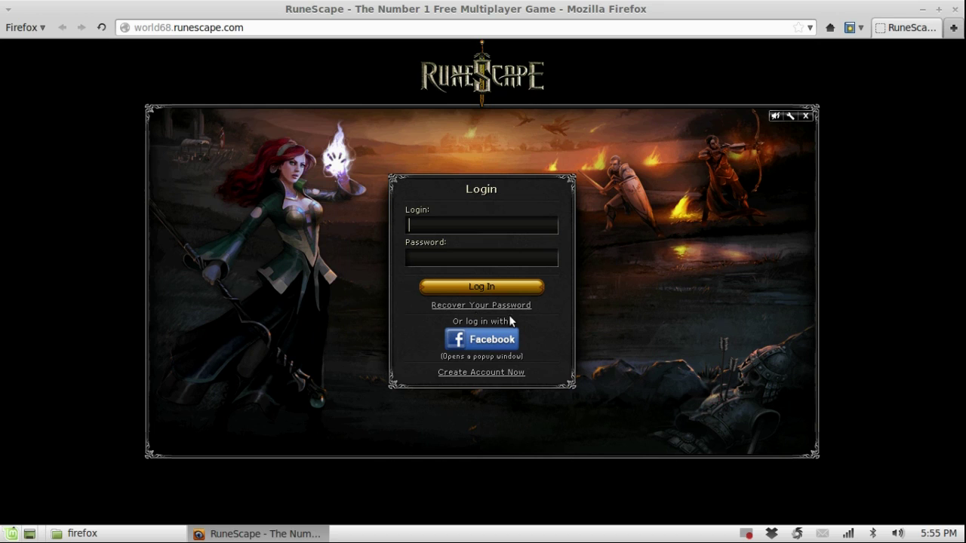
click(788, 116)
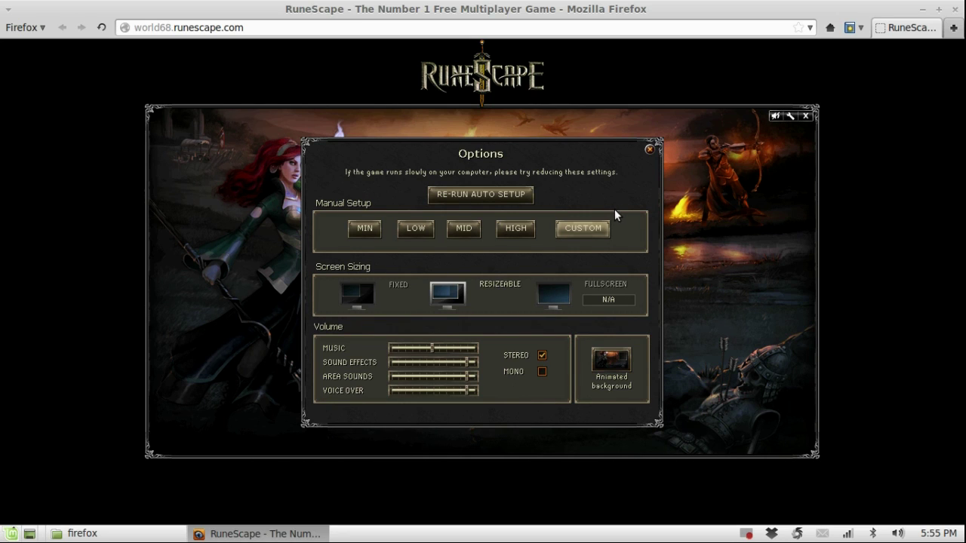
click(571, 233)
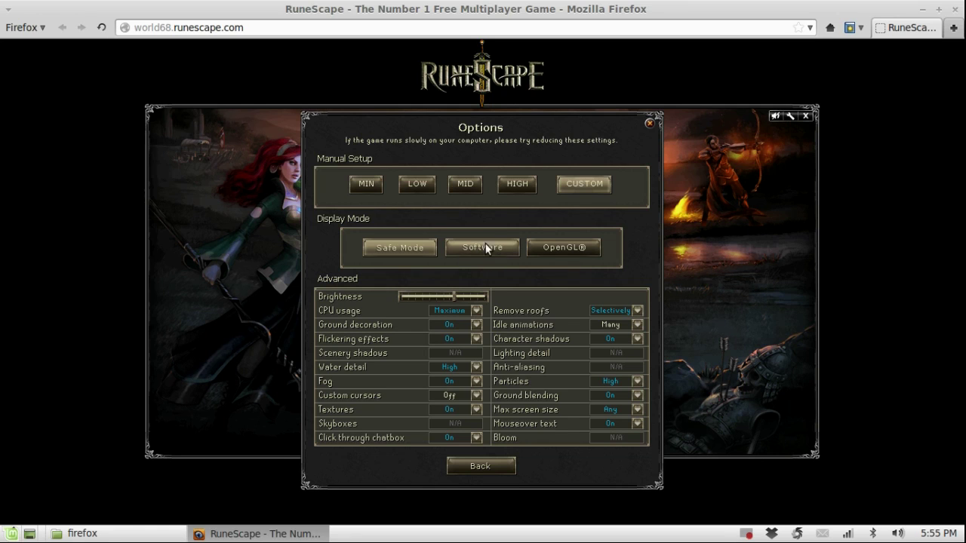
click(556, 247)
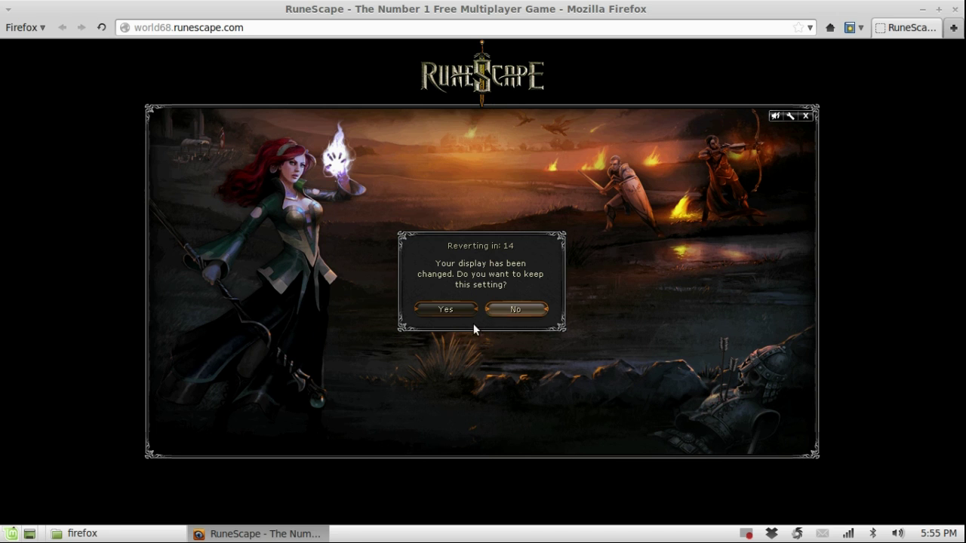
click(445, 308)
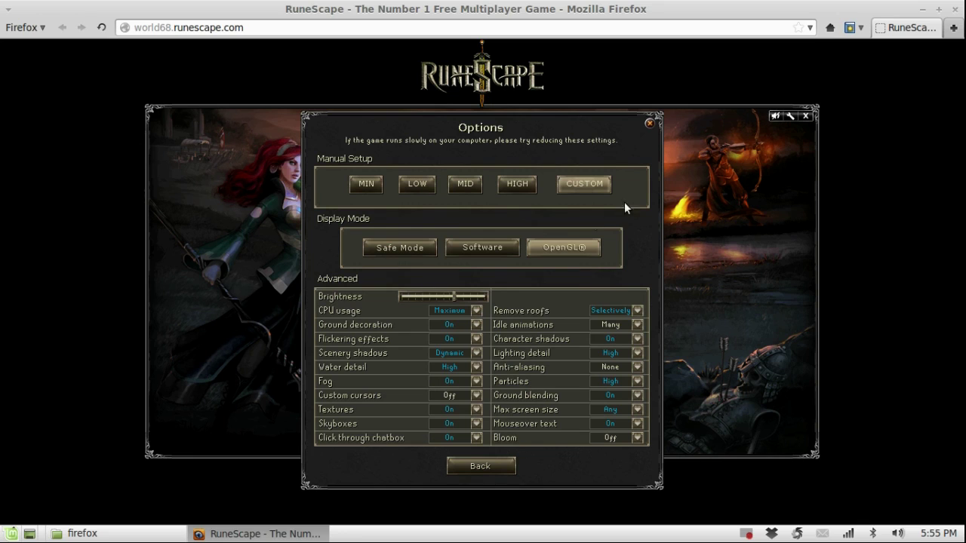
click(524, 184)
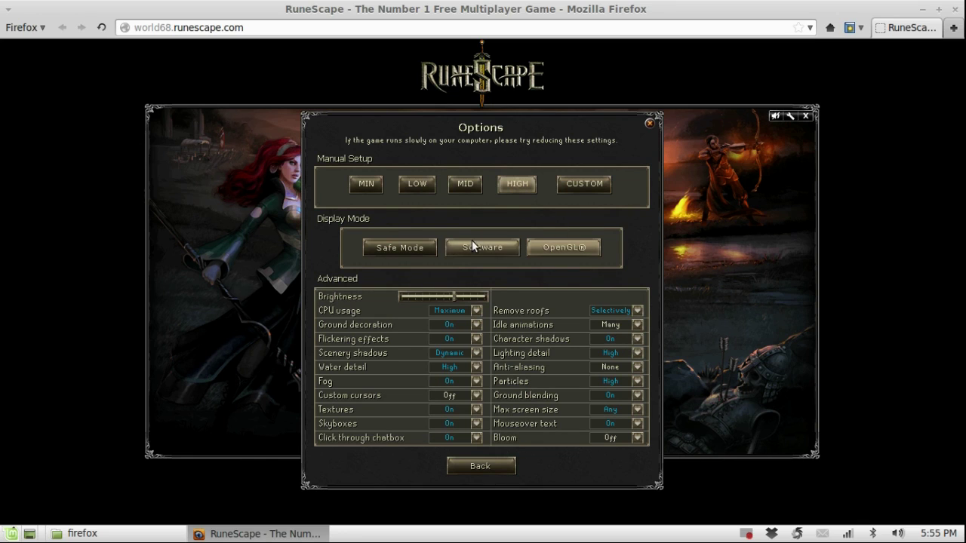